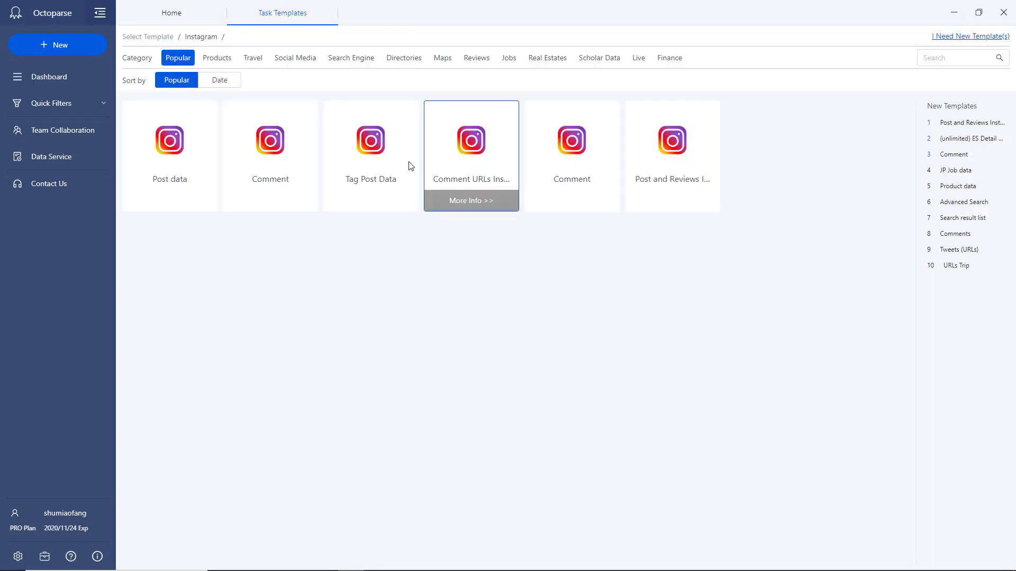
# - Save the Instagram Tag Post Data template task and run it in the cloud
pyautogui.click(371, 155)
pyautogui.click(150, 556)
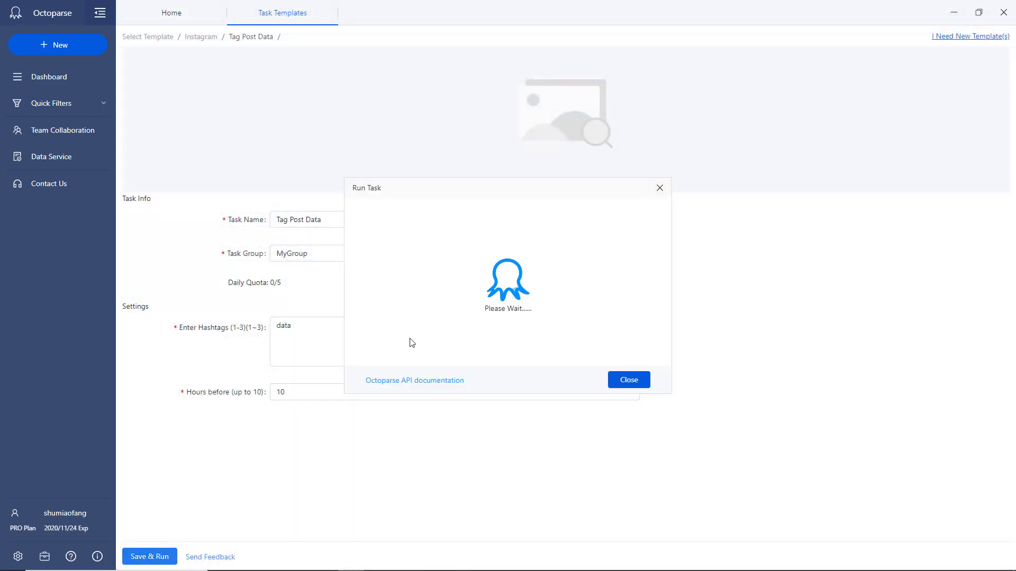
pyautogui.click(459, 221)
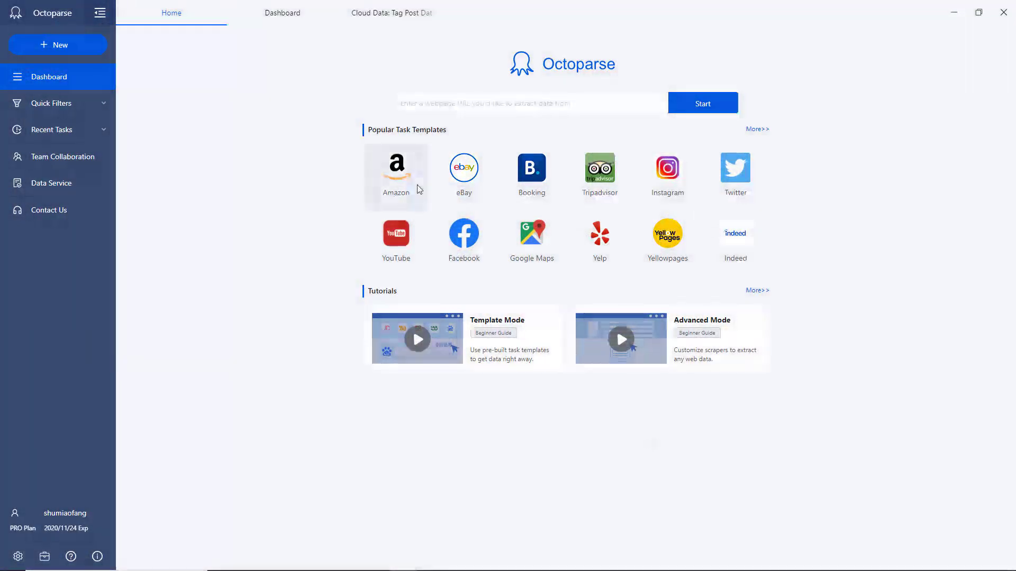
# - Review the US Detail Pages Amazon template's fields, parameters and sample, then Yellowpages' parameters
pyautogui.click(405, 178)
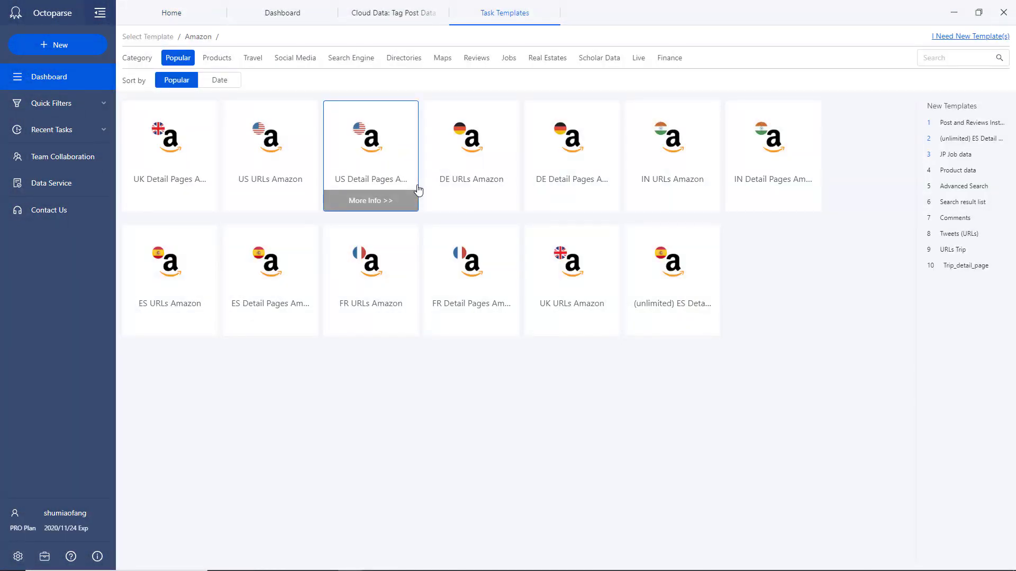
pyautogui.click(371, 201)
pyautogui.click(229, 162)
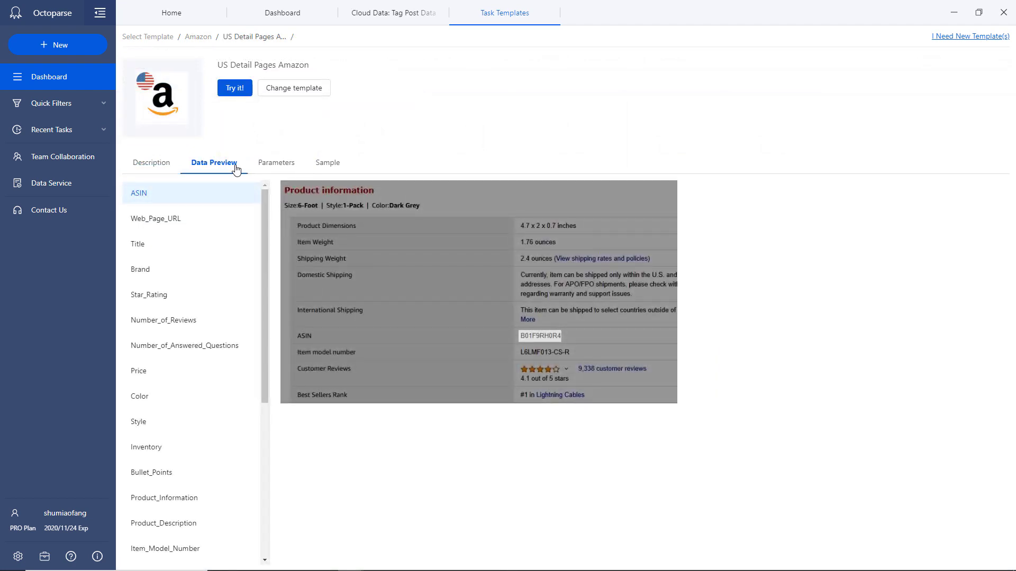
pyautogui.click(274, 162)
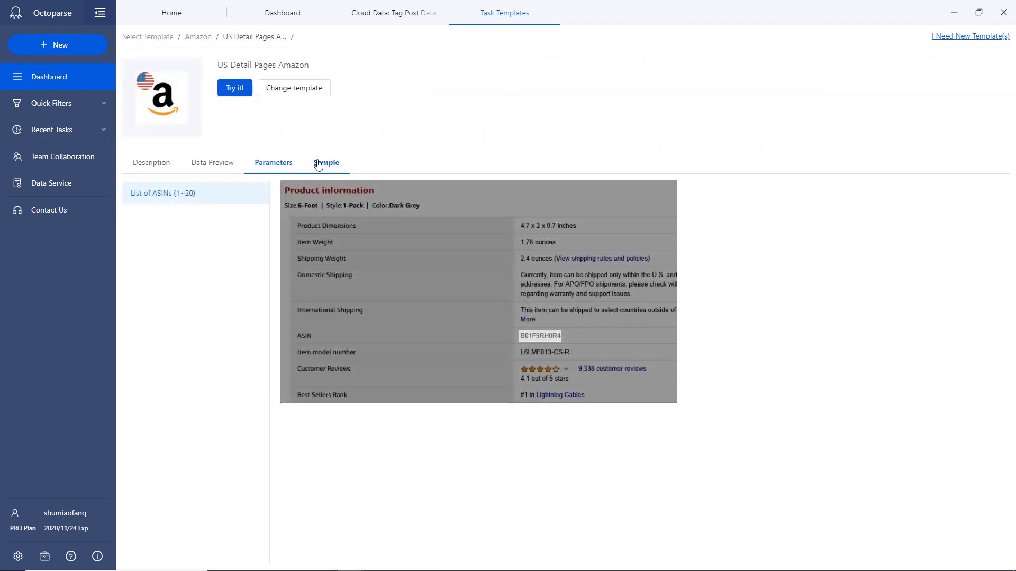
pyautogui.click(326, 162)
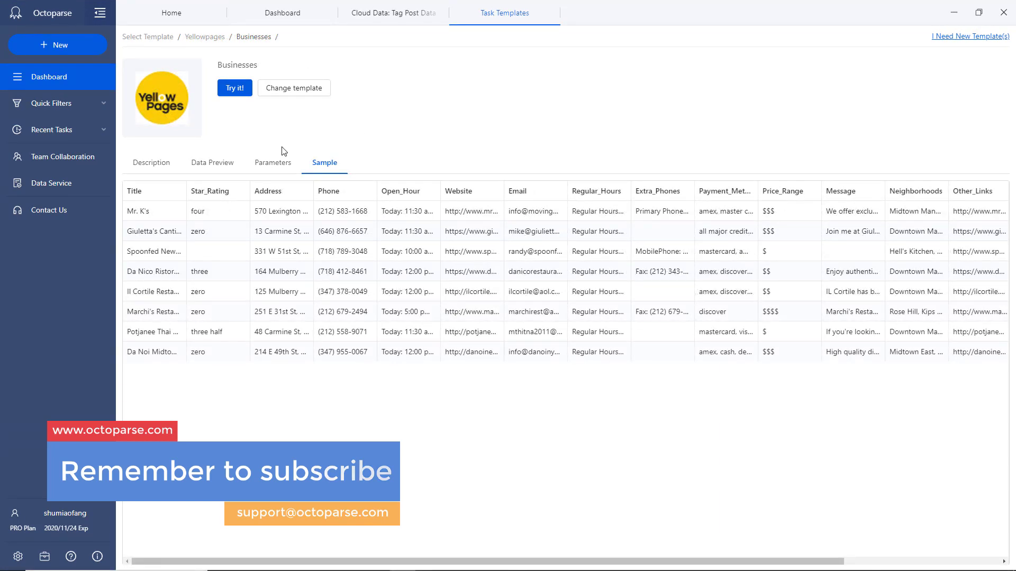
pyautogui.click(277, 165)
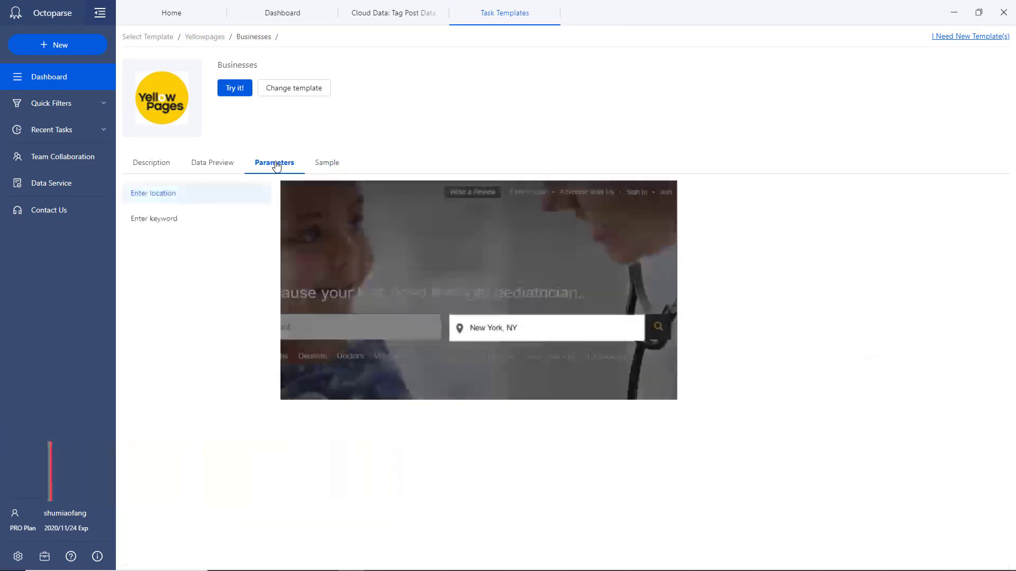
pyautogui.click(241, 217)
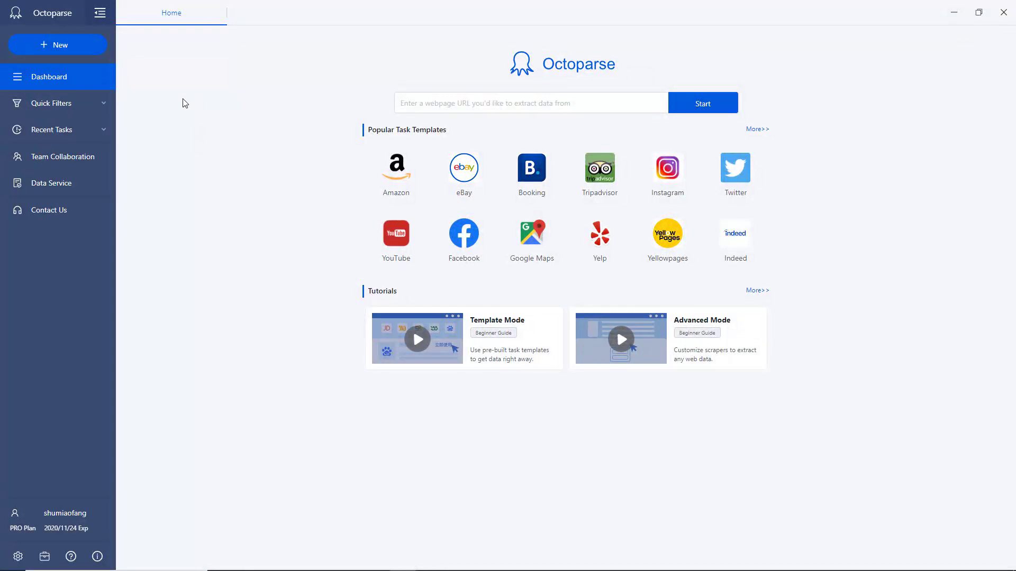
# - Open the Task Templates gallery and browse the Products, Travel and Social Media categories
pyautogui.click(95, 47)
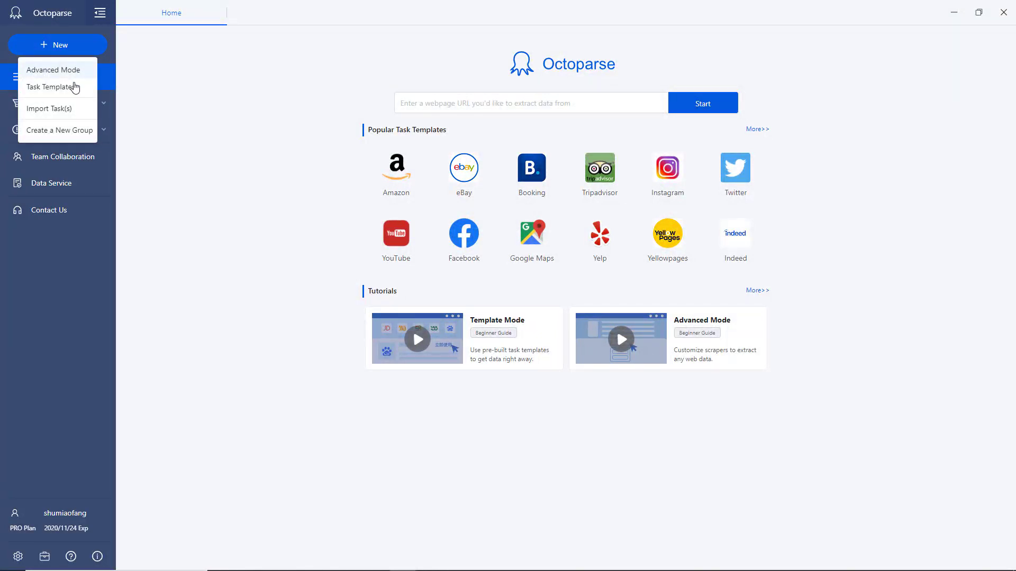
pyautogui.click(50, 87)
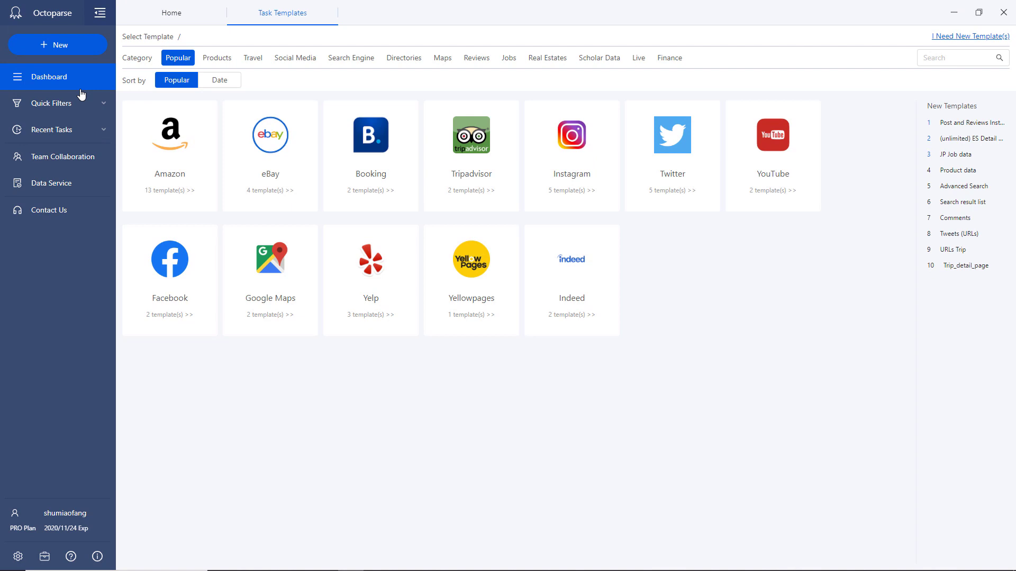
pyautogui.click(217, 58)
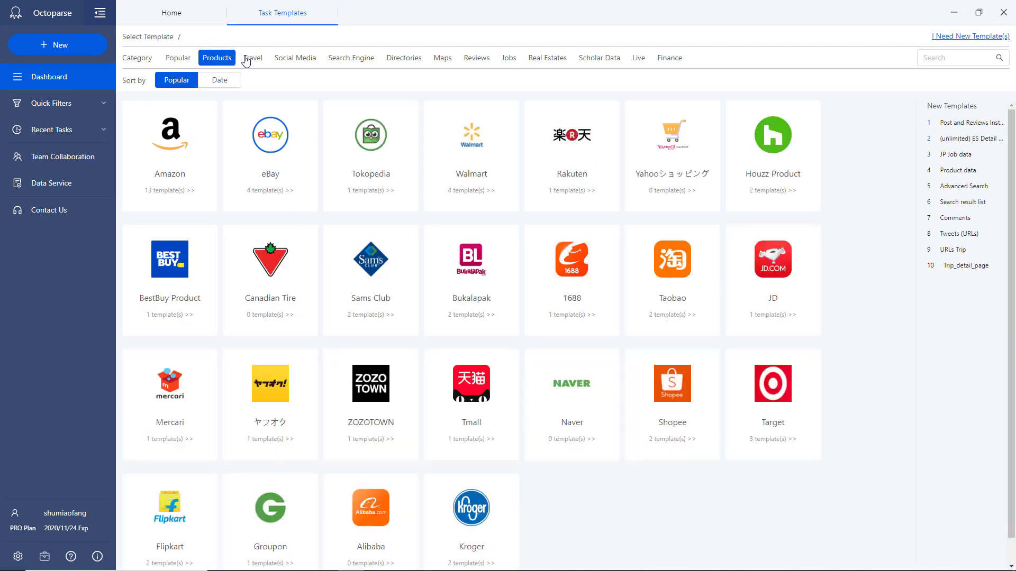
pyautogui.click(254, 58)
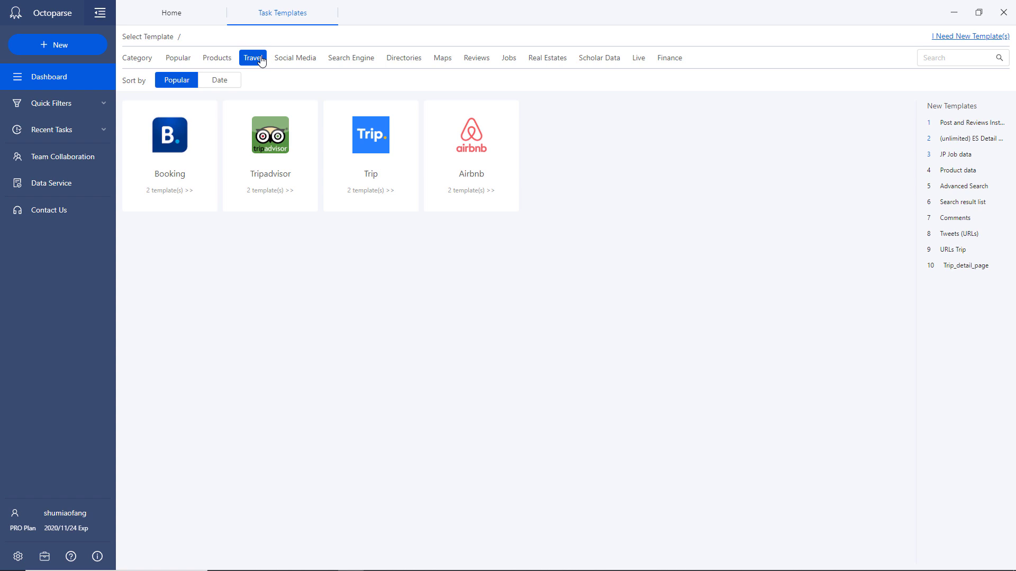
pyautogui.click(316, 57)
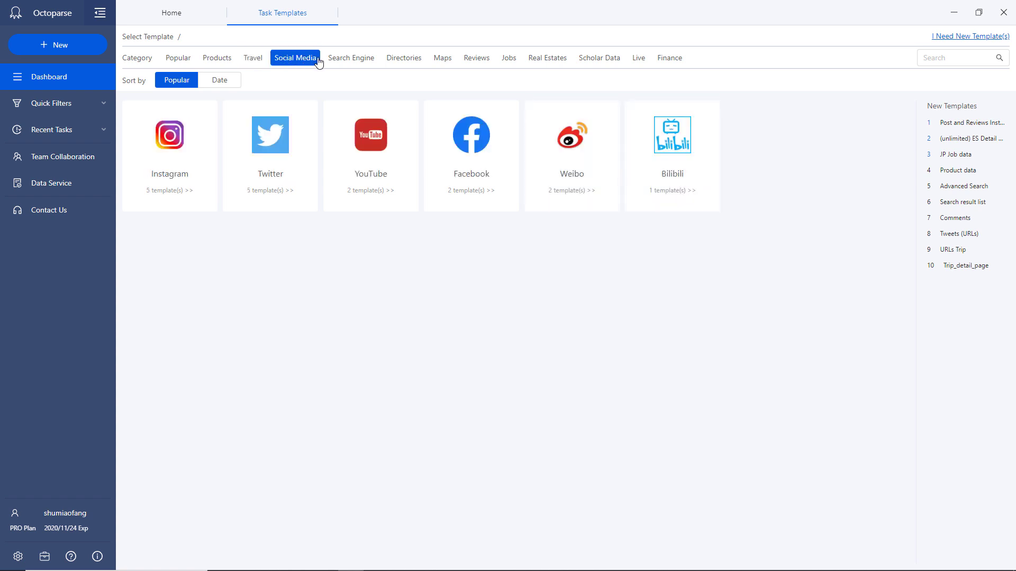
# - Browse Search Engine, Directories and Maps templates, view the template request page, return to Popular
pyautogui.click(367, 59)
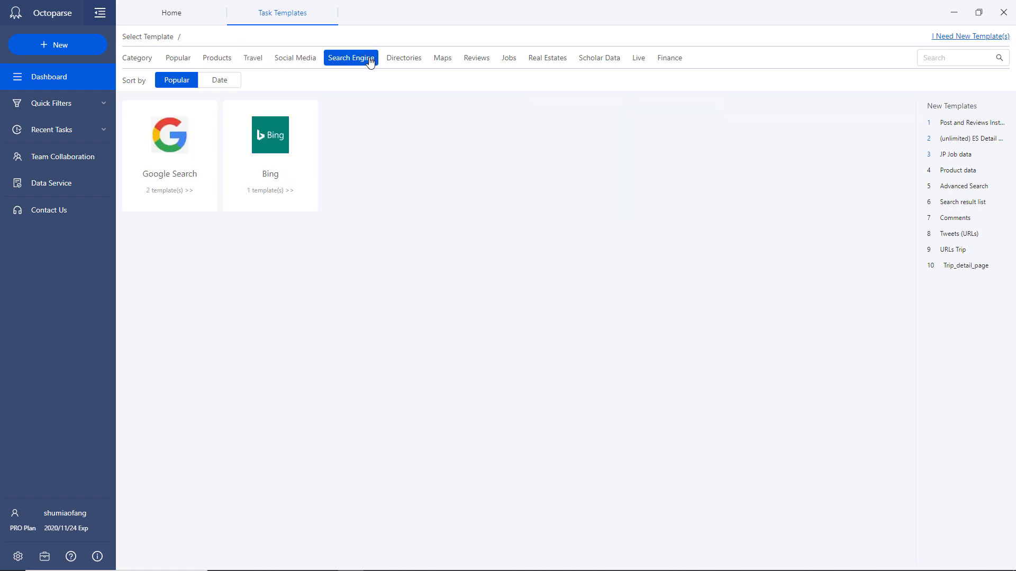
pyautogui.click(405, 58)
pyautogui.click(443, 59)
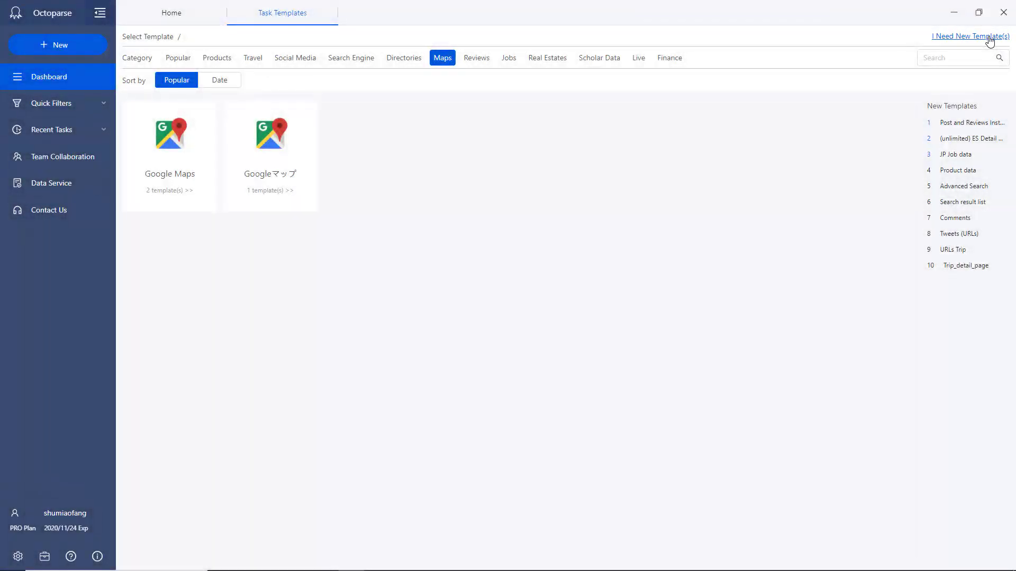
pyautogui.click(970, 35)
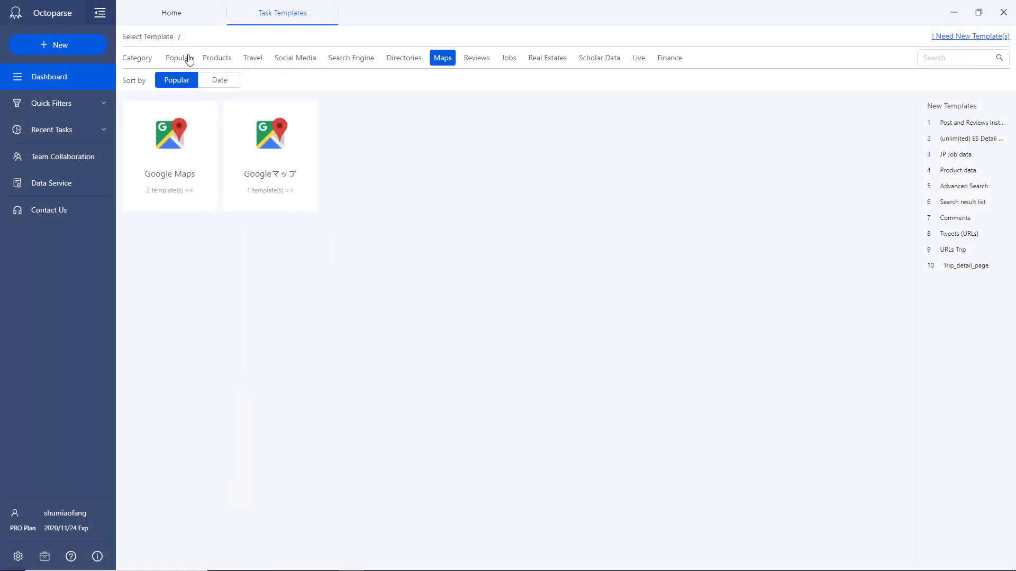
pyautogui.click(189, 59)
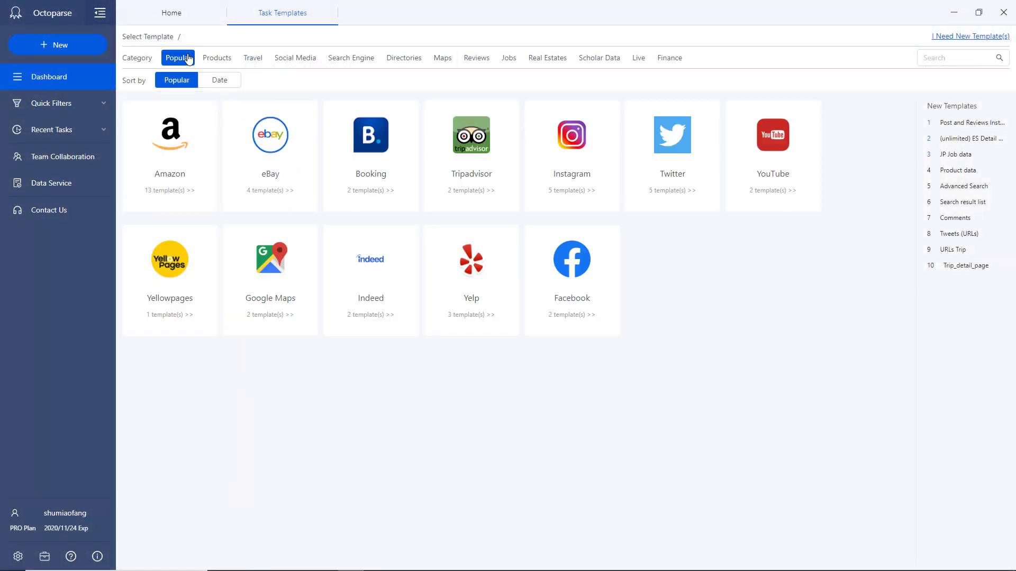
# - Open the US URLs Amazon template from the Amazon templates
pyautogui.click(203, 155)
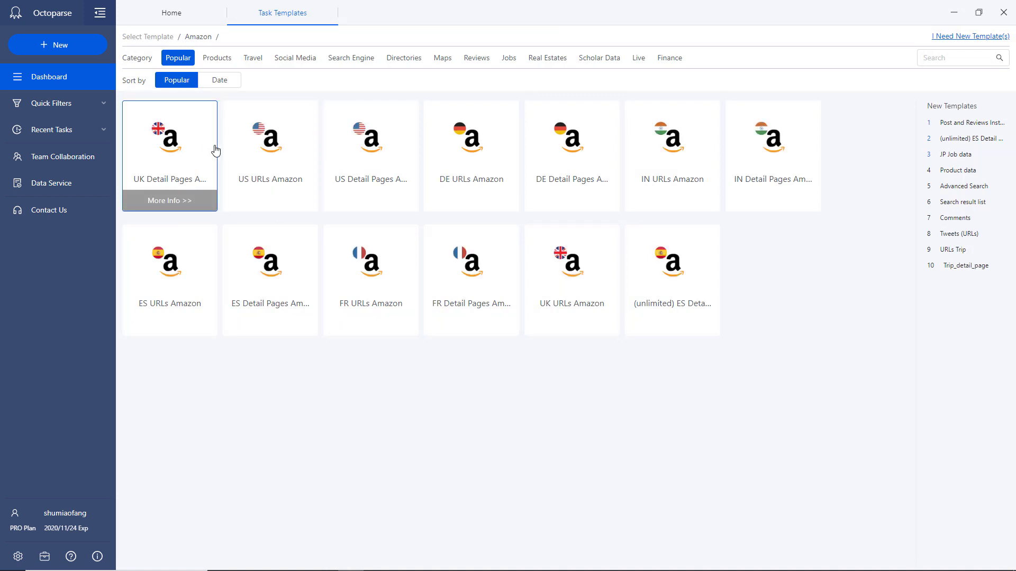
pyautogui.moveTo(270, 151)
pyautogui.click(303, 159)
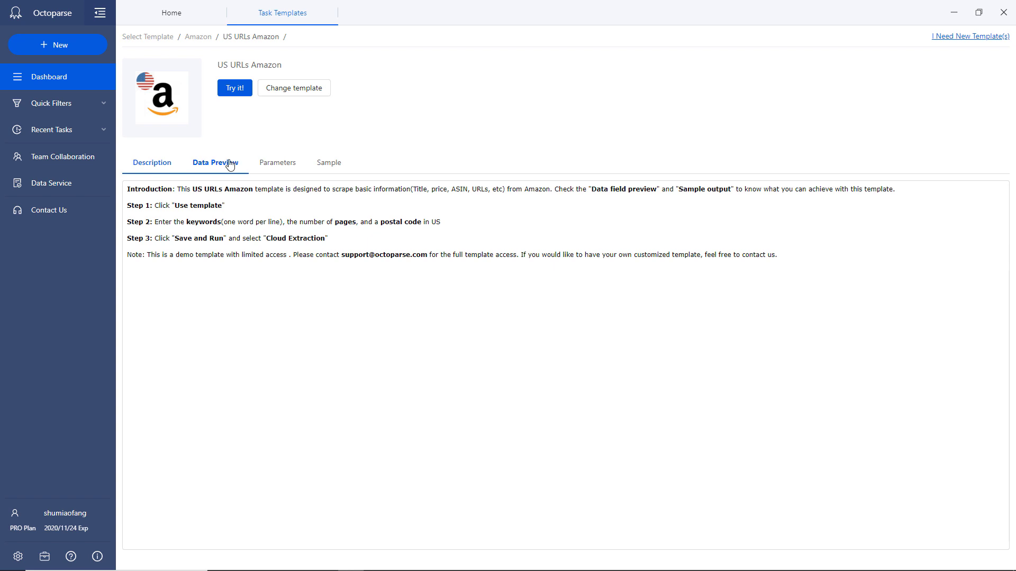
# - Preview the ASIN, Title, Detail_Page_URL, Star_Rating, Number_of_Reviews and Price fields, then the sample table
pyautogui.click(231, 162)
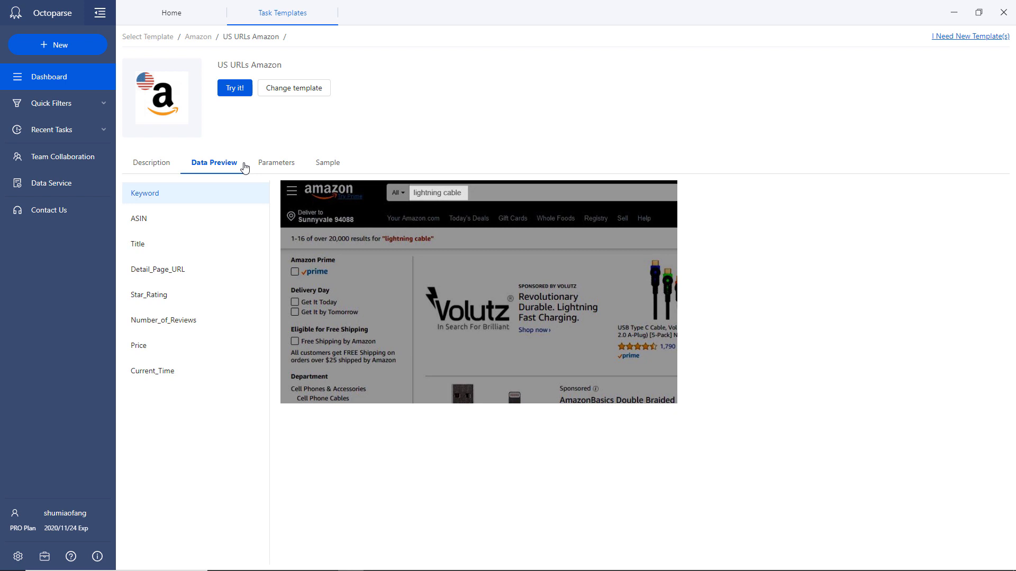
pyautogui.click(211, 220)
pyautogui.click(208, 253)
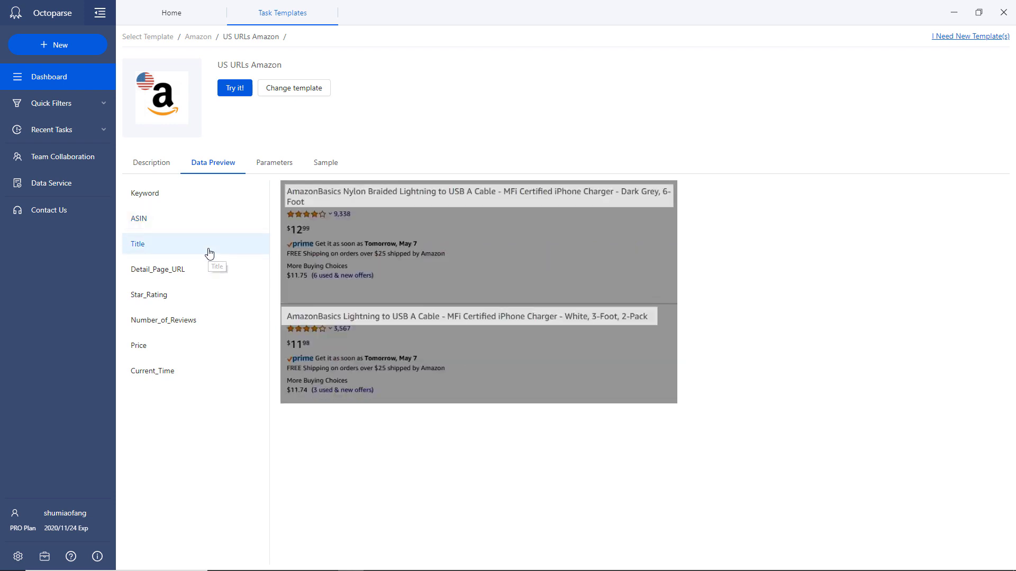
pyautogui.click(209, 273)
pyautogui.click(195, 295)
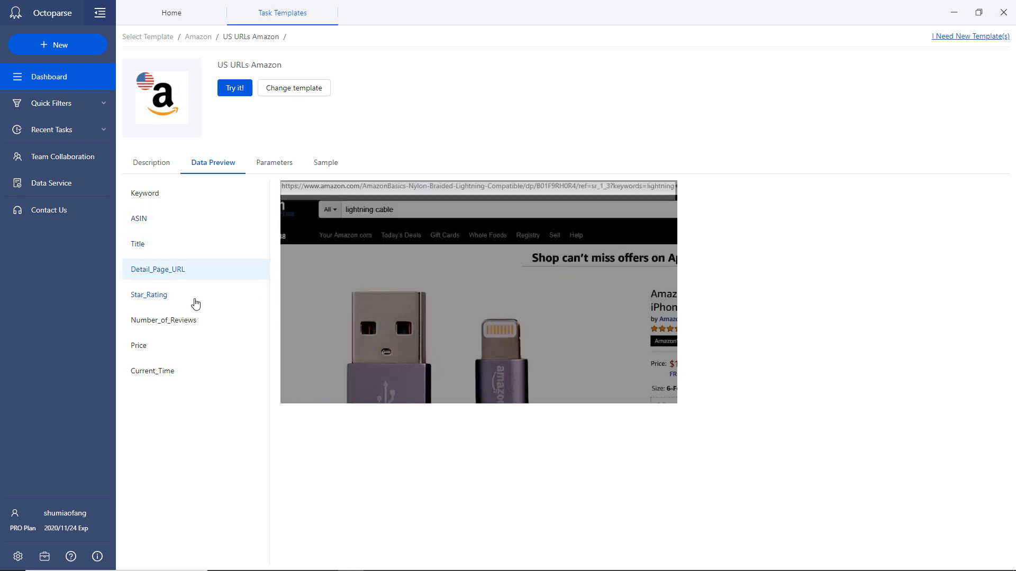
pyautogui.click(214, 320)
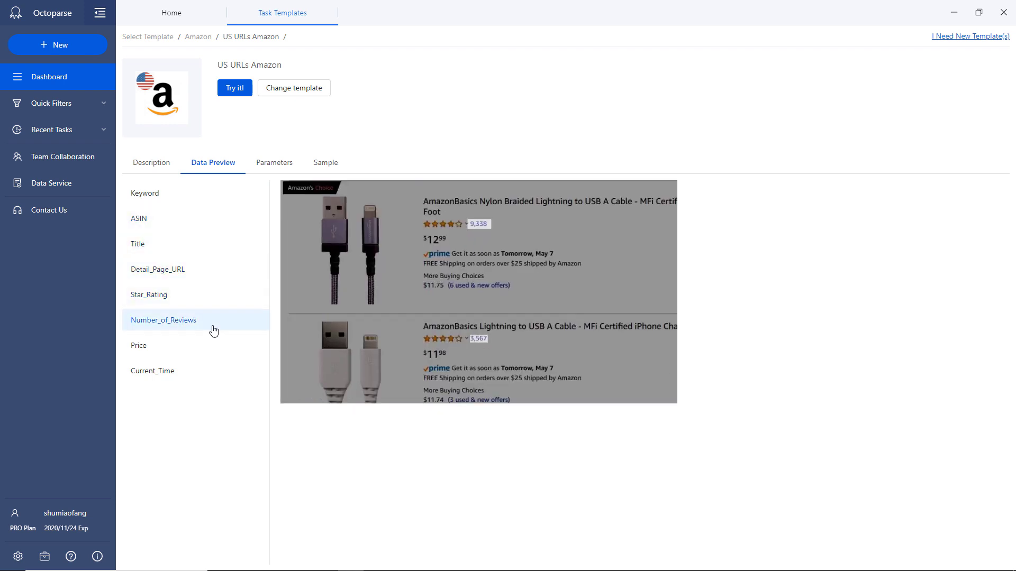
pyautogui.click(213, 349)
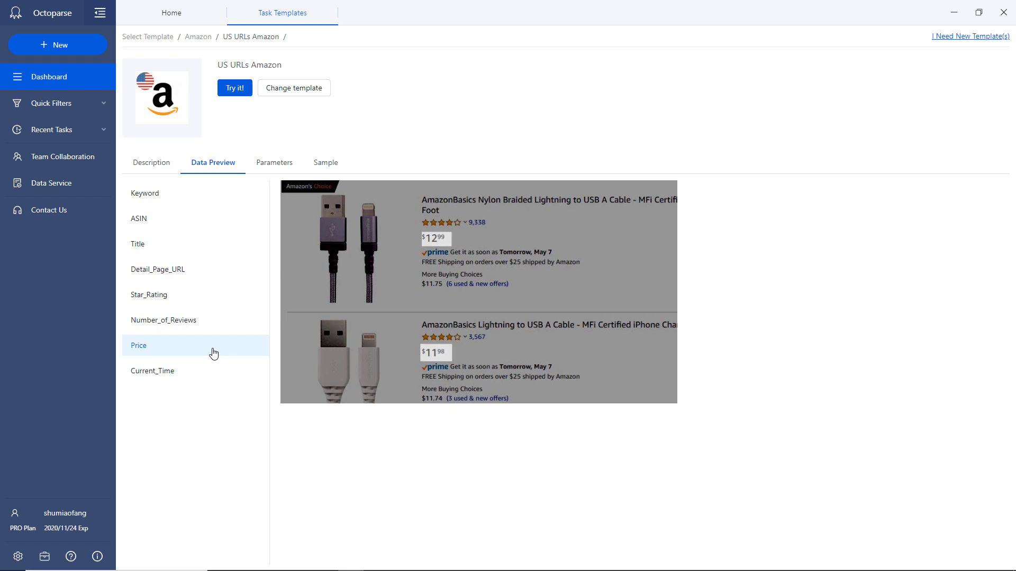
pyautogui.click(326, 163)
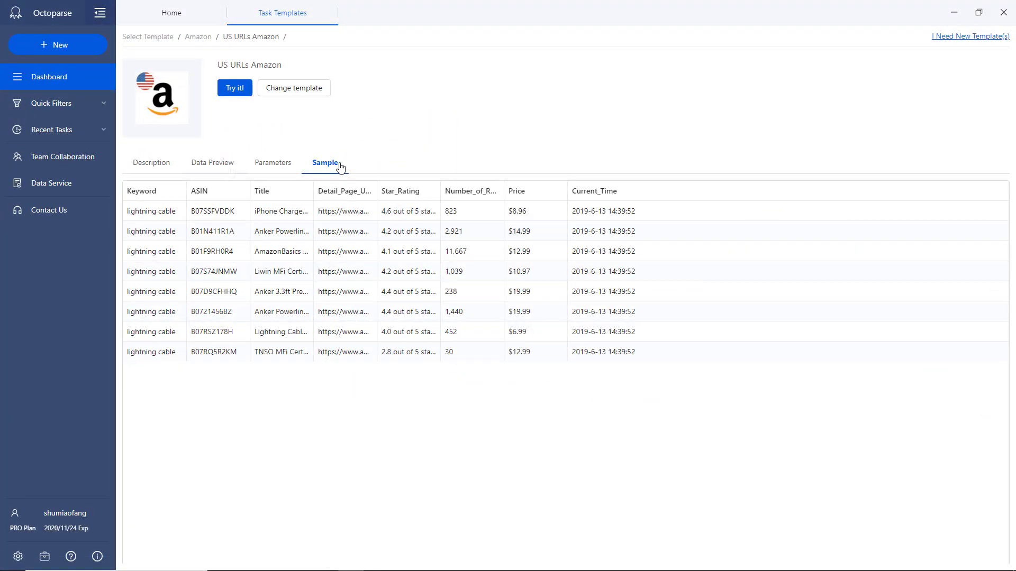
# - Switch the US URLs Amazon template back to its Data Preview view
pyautogui.click(212, 162)
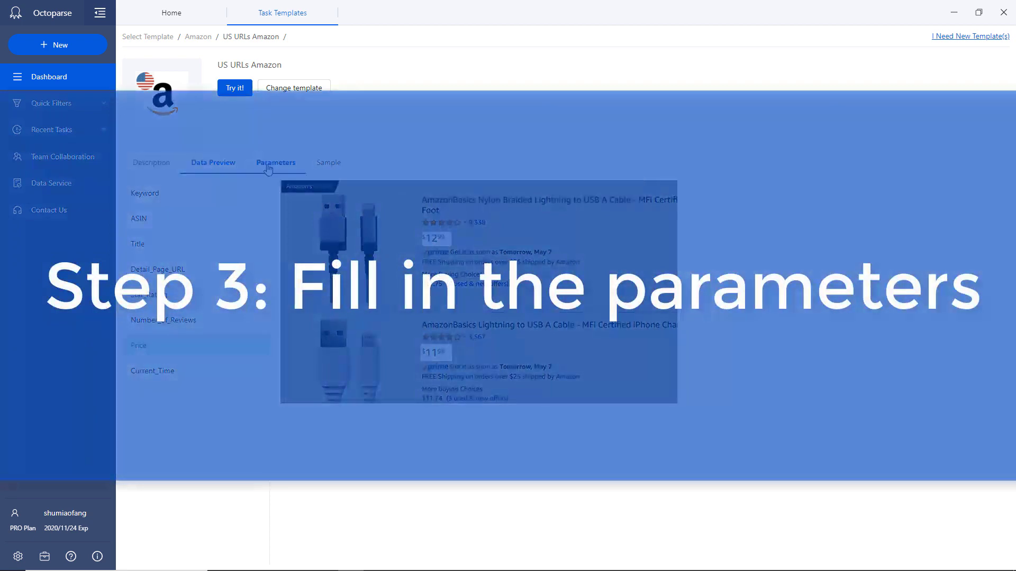
# - Review the Amazon template's keywords, number of pages and postal code parameters
pyautogui.click(275, 162)
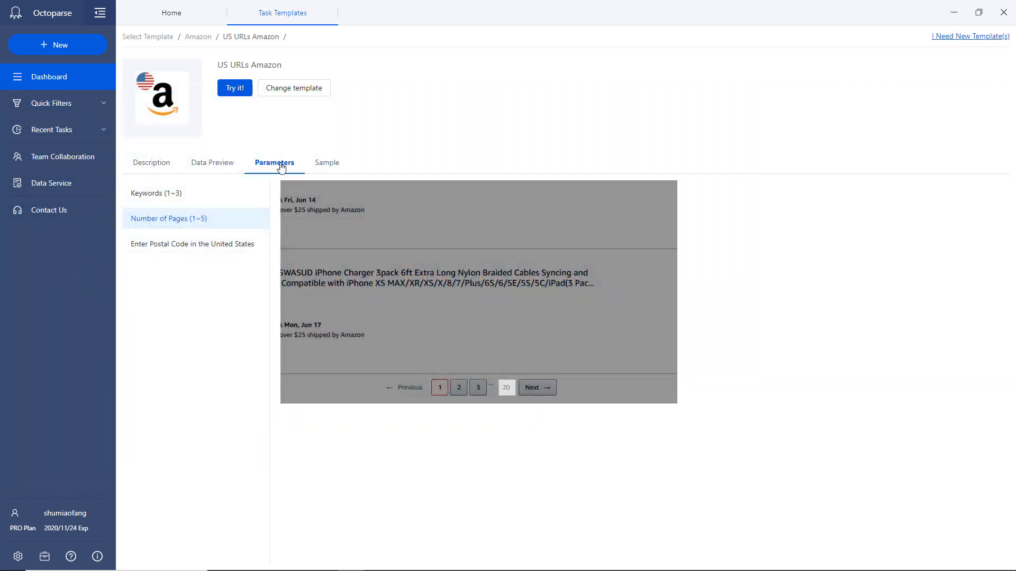
pyautogui.click(252, 191)
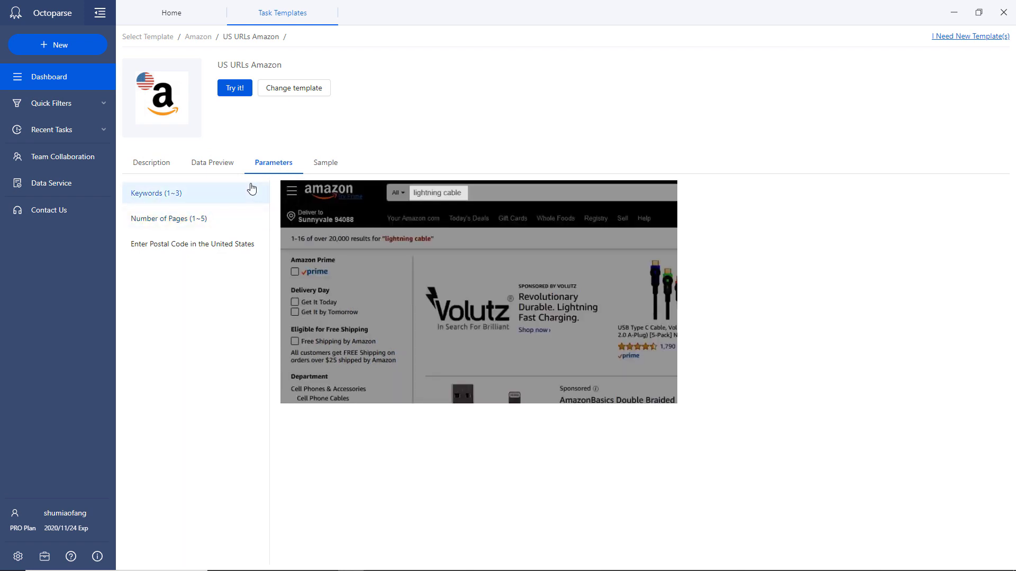
pyautogui.click(244, 220)
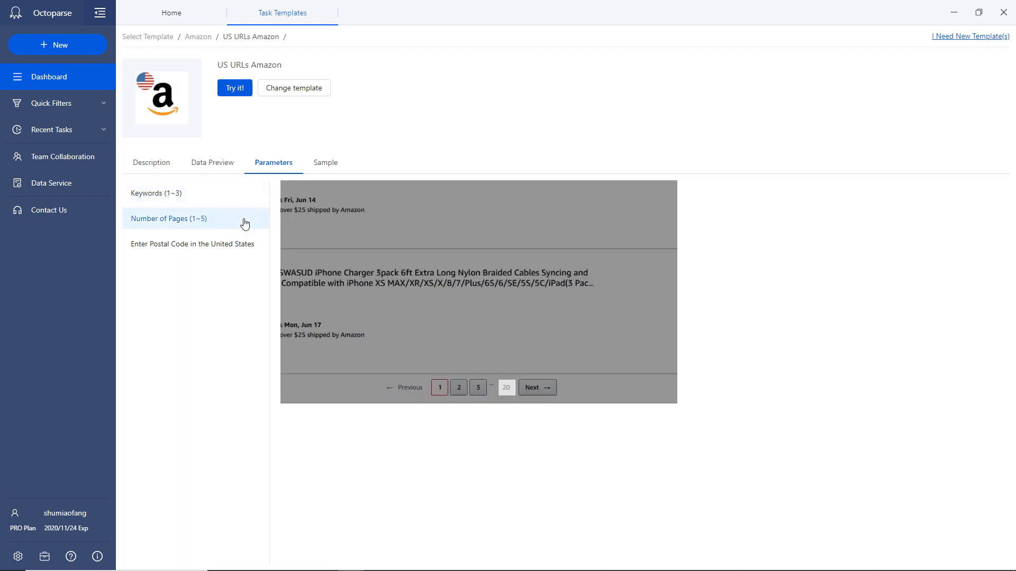
pyautogui.click(259, 244)
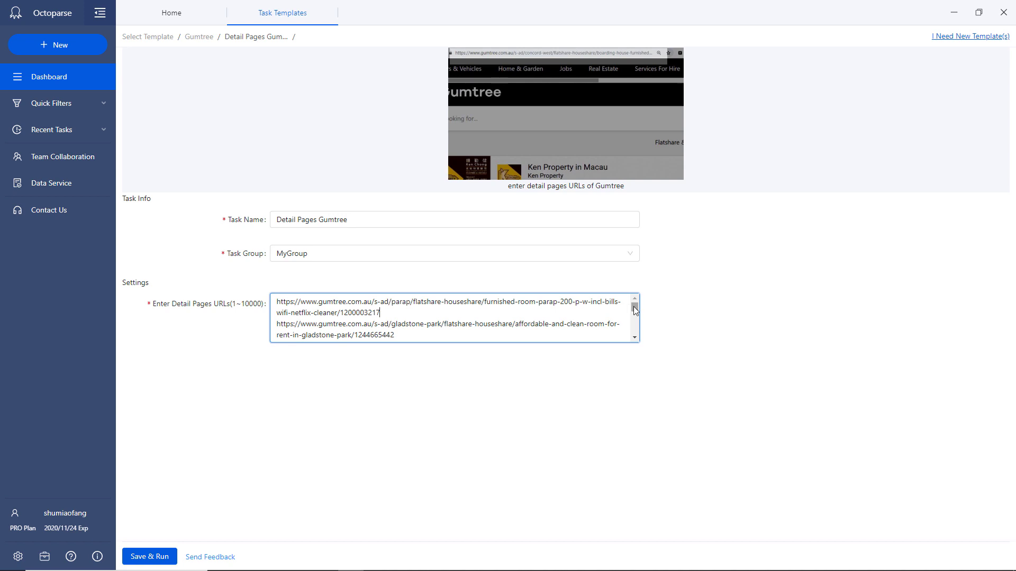
pyautogui.scroll(-2, 635, 312)
pyautogui.scroll(-1, 635, 312)
pyautogui.scroll(-1, 635, 312)
pyautogui.scroll(-2, 636, 311)
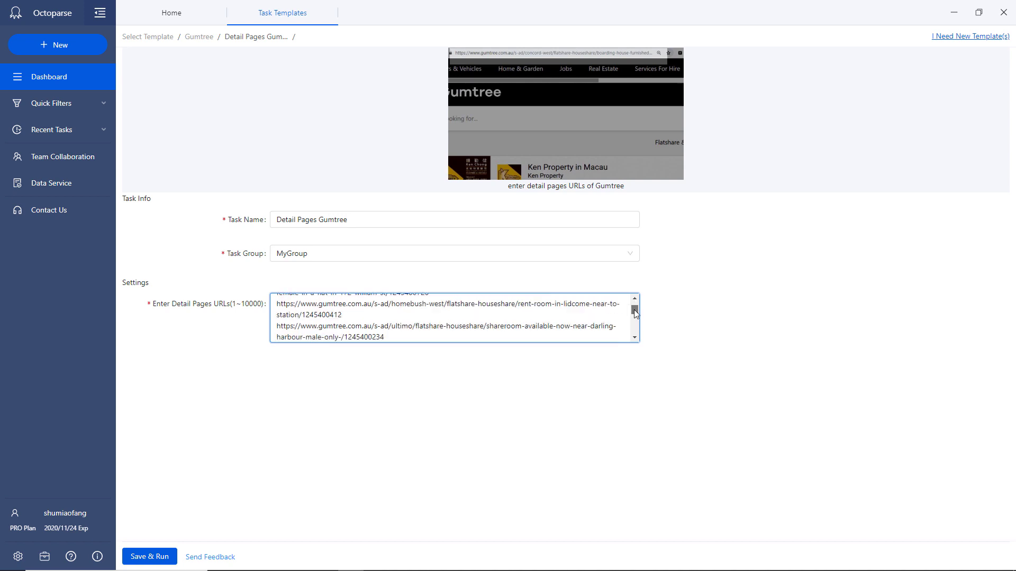
pyautogui.moveTo(635, 312); pyautogui.dragTo(636, 302)
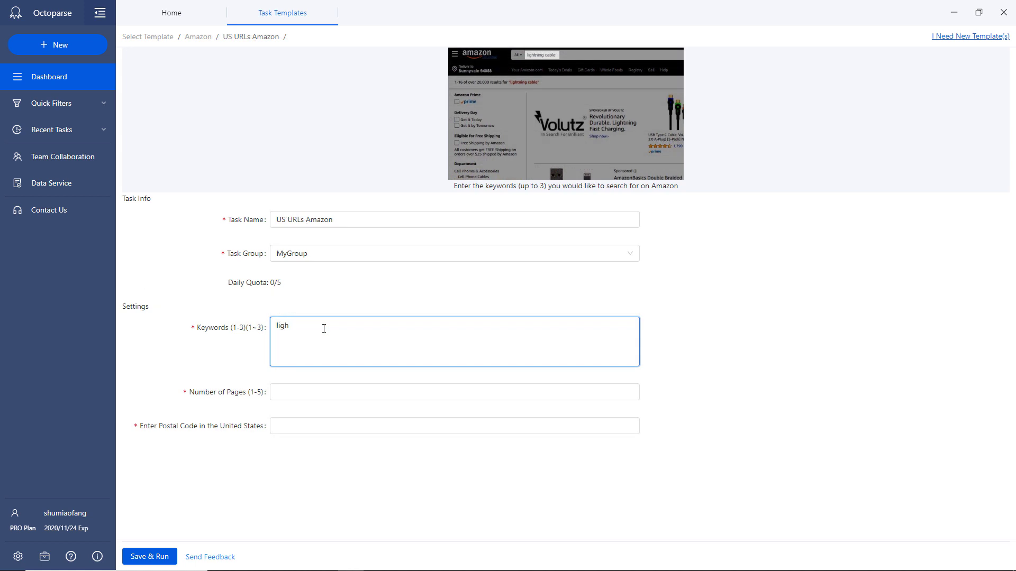
pyautogui.write('ning cab')
pyautogui.write('le')
# - Fill in the Amazon task: keyword 'lightning cable', 2 pages, postal code 90002
pyautogui.click(331, 388)
pyautogui.write('2')
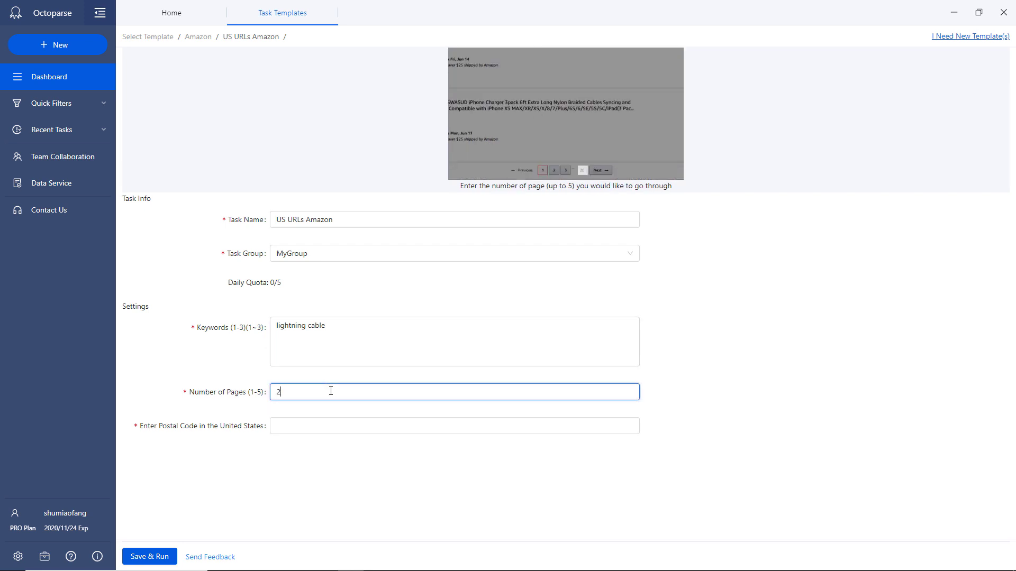
pyautogui.click(321, 424)
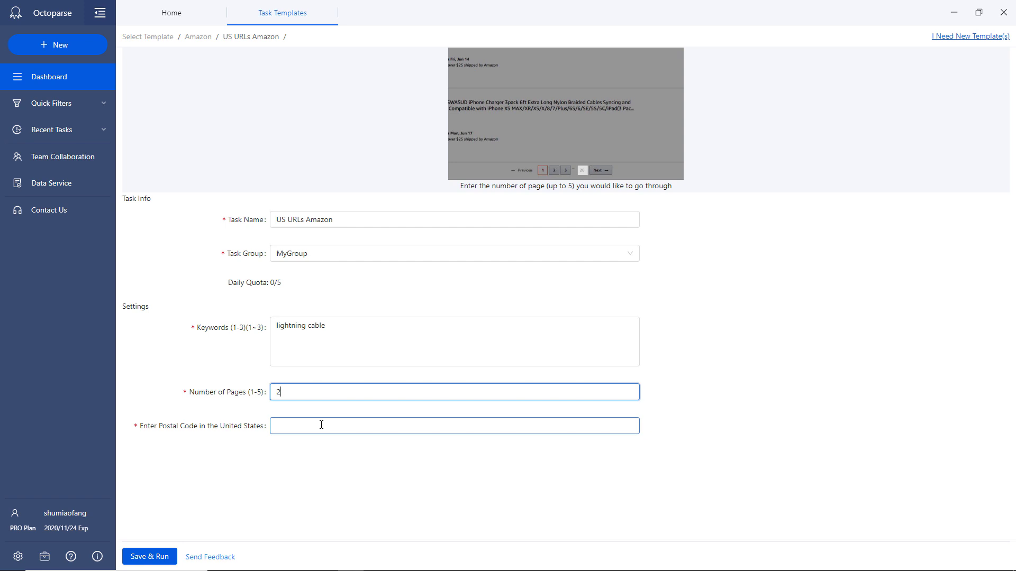
pyautogui.click(322, 425)
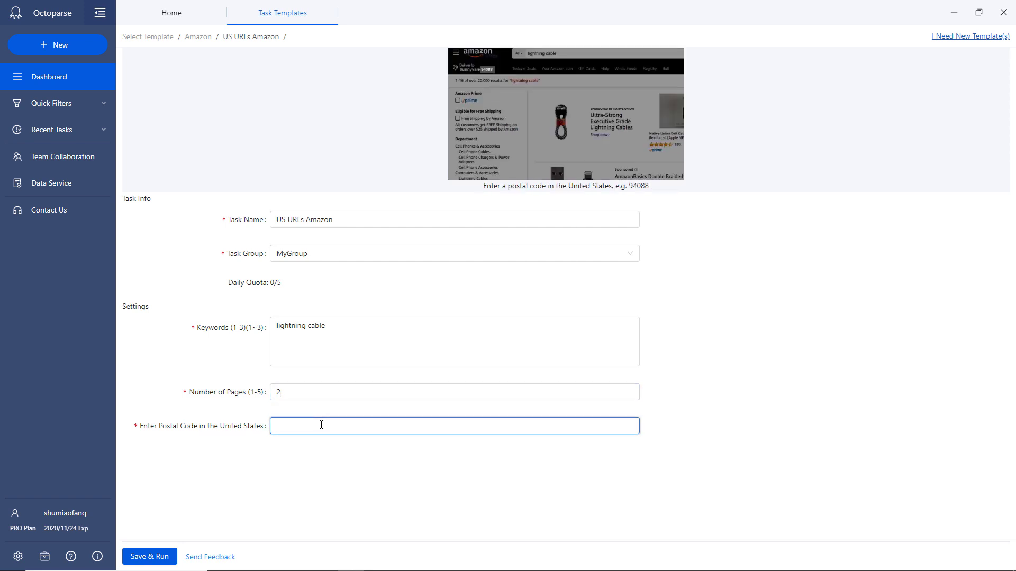
pyautogui.write('9')
pyautogui.write('0002')
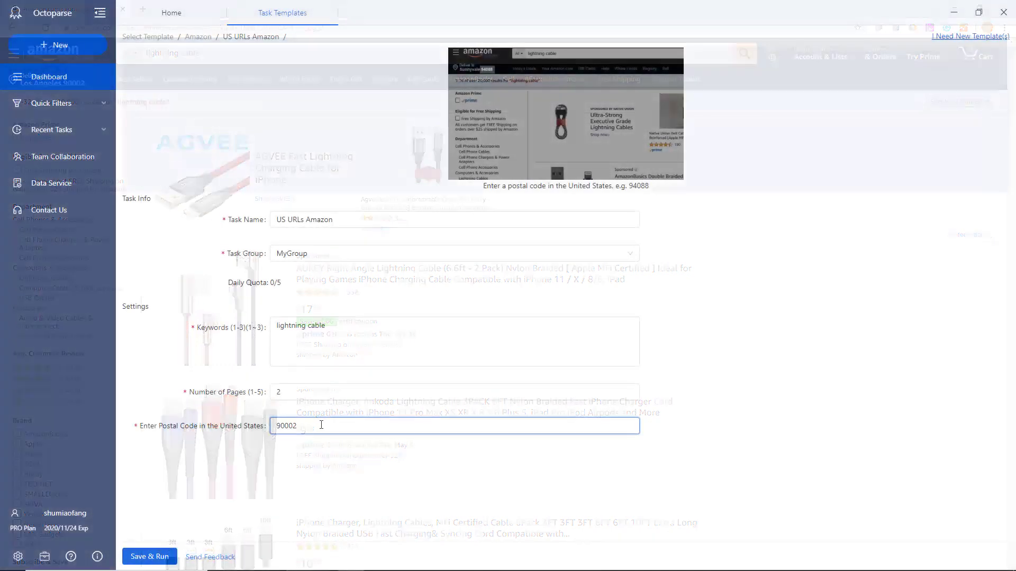
pyautogui.click(325, 471)
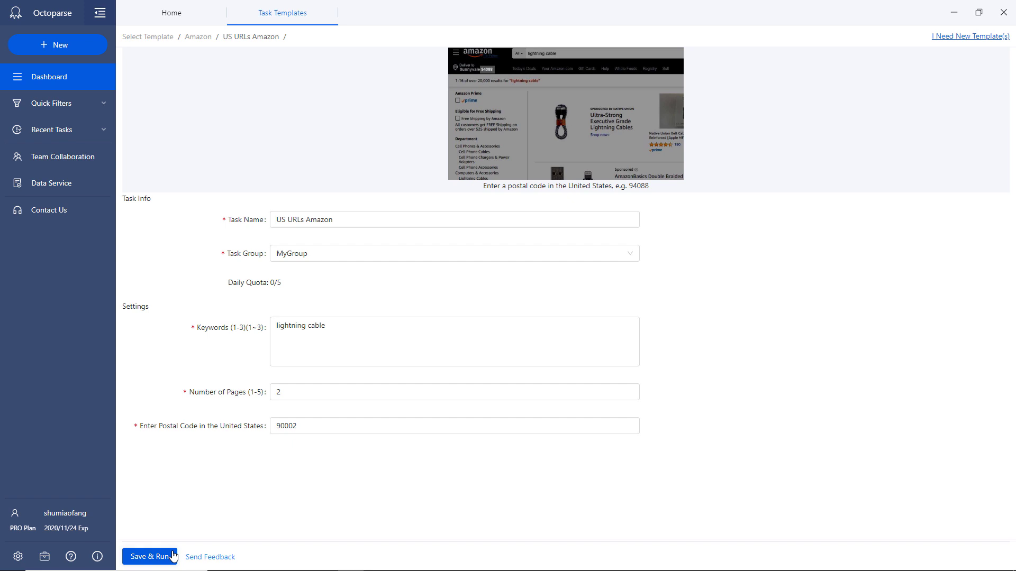
# - Save the Amazon task, try a monthly cloud schedule on days 10 and 28, then cancel it
pyautogui.click(174, 556)
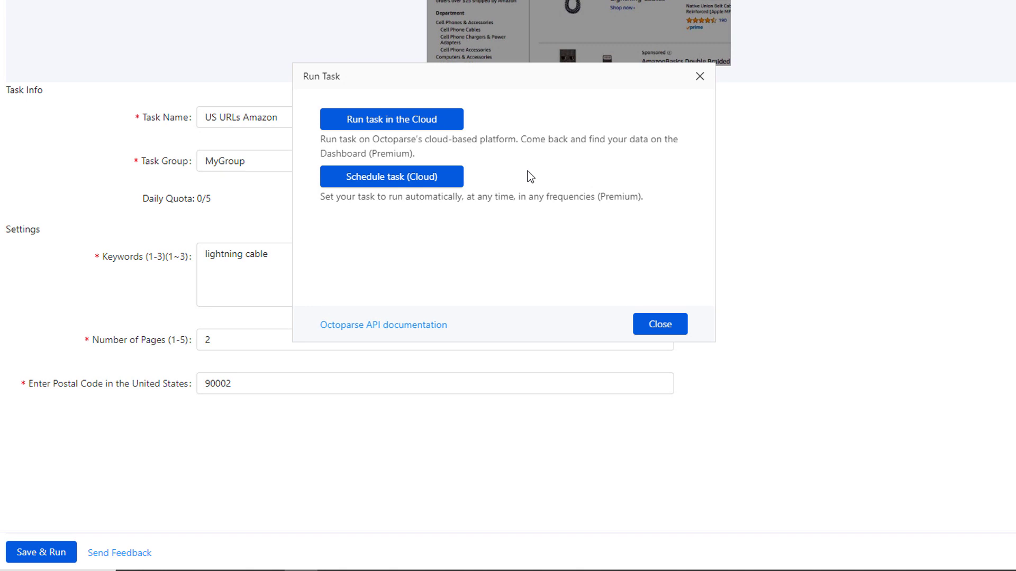
pyautogui.click(459, 178)
pyautogui.click(401, 208)
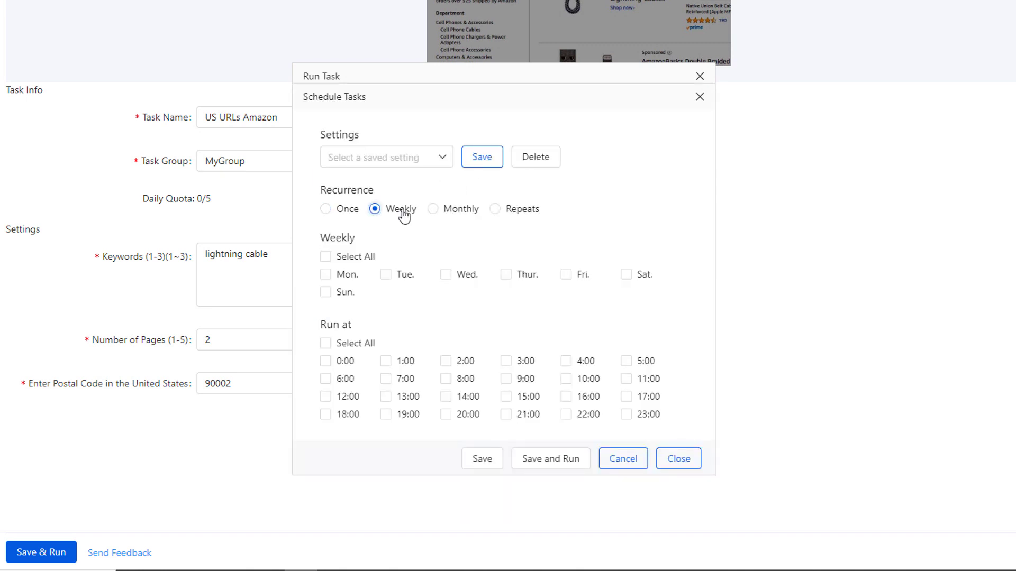
pyautogui.click(451, 211)
pyautogui.click(506, 292)
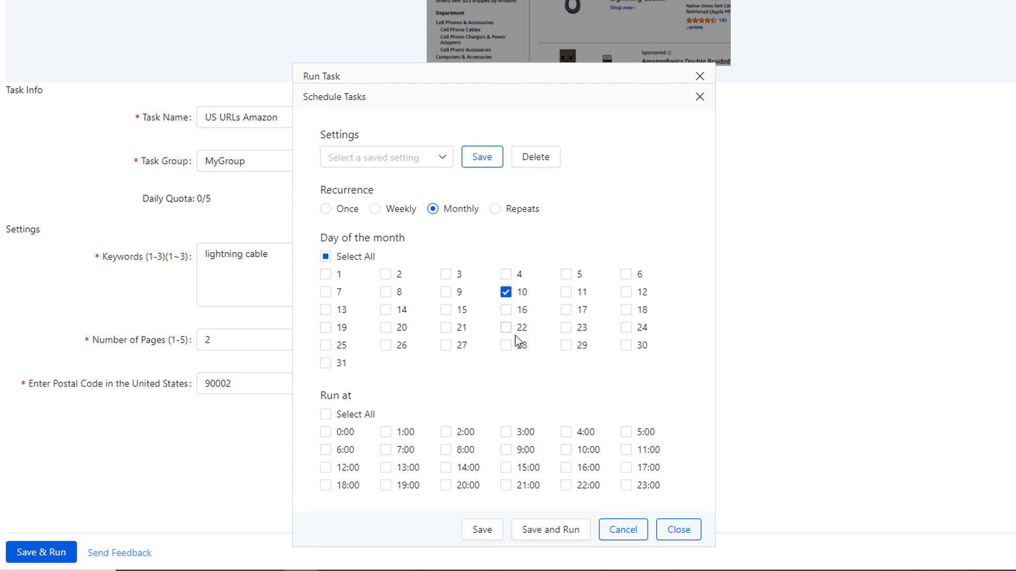
pyautogui.click(505, 345)
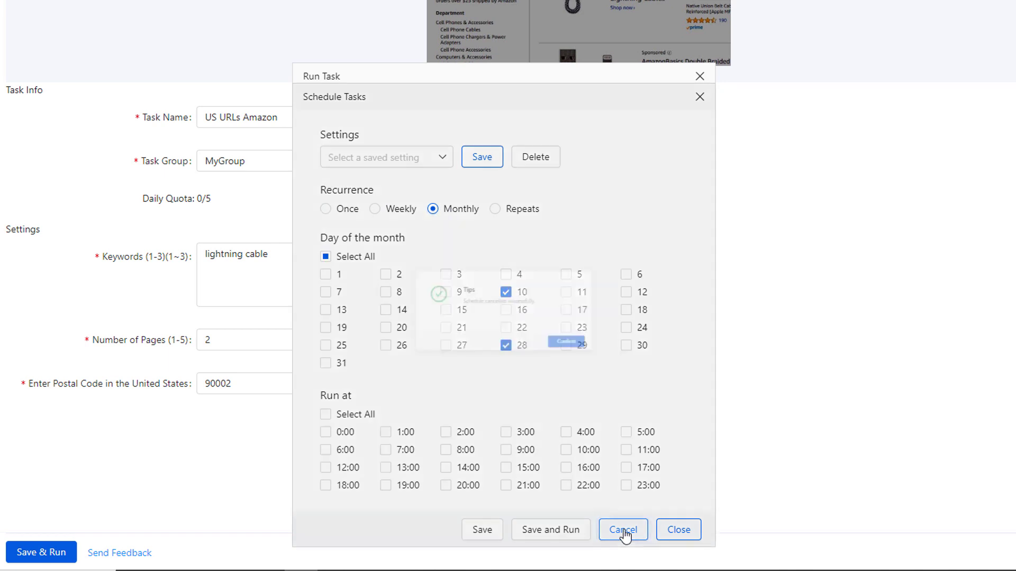
pyautogui.click(622, 530)
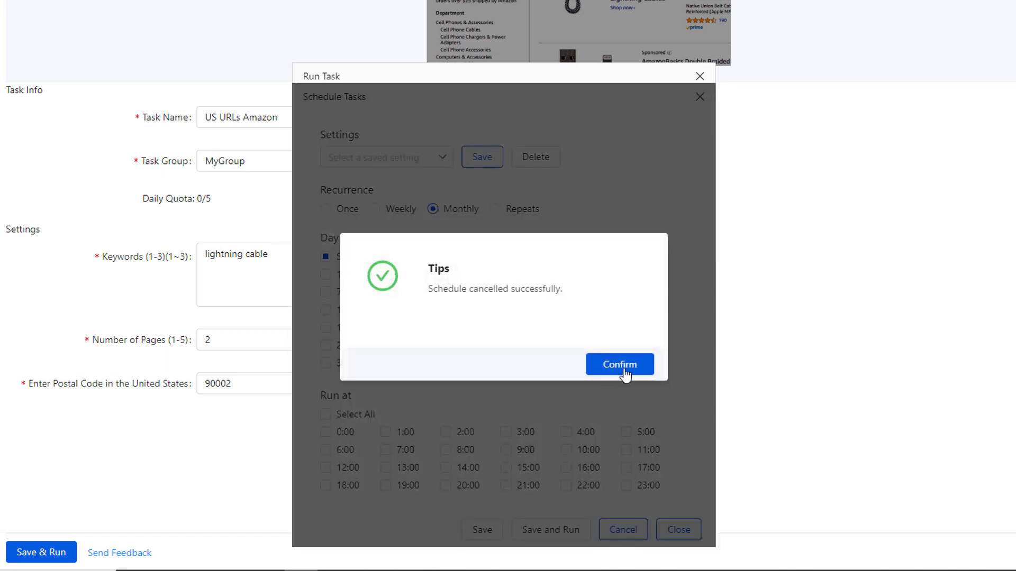
pyautogui.click(620, 369)
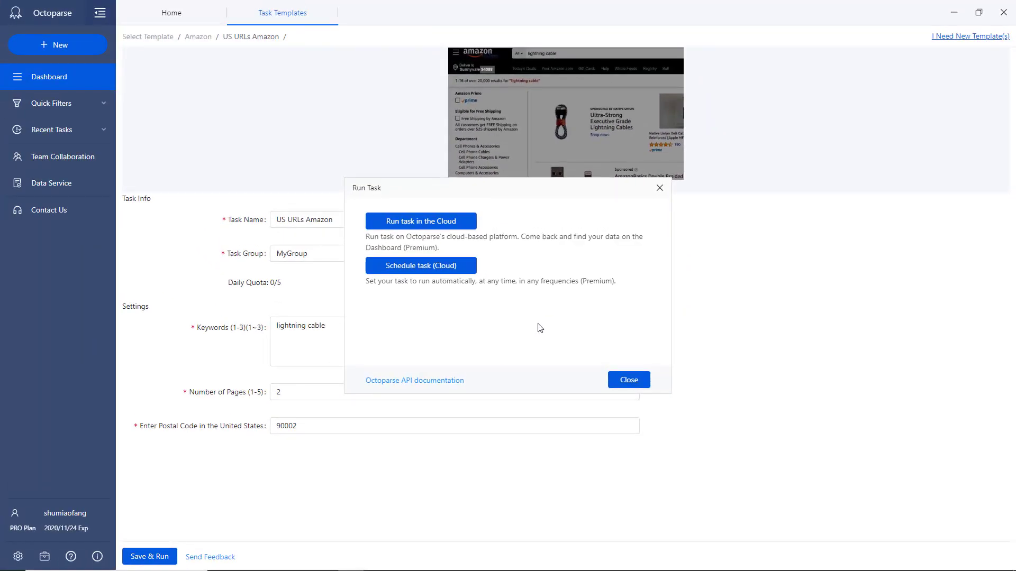
# - Run the Amazon task in the cloud and view its cloud-extracted data
pyautogui.click(421, 221)
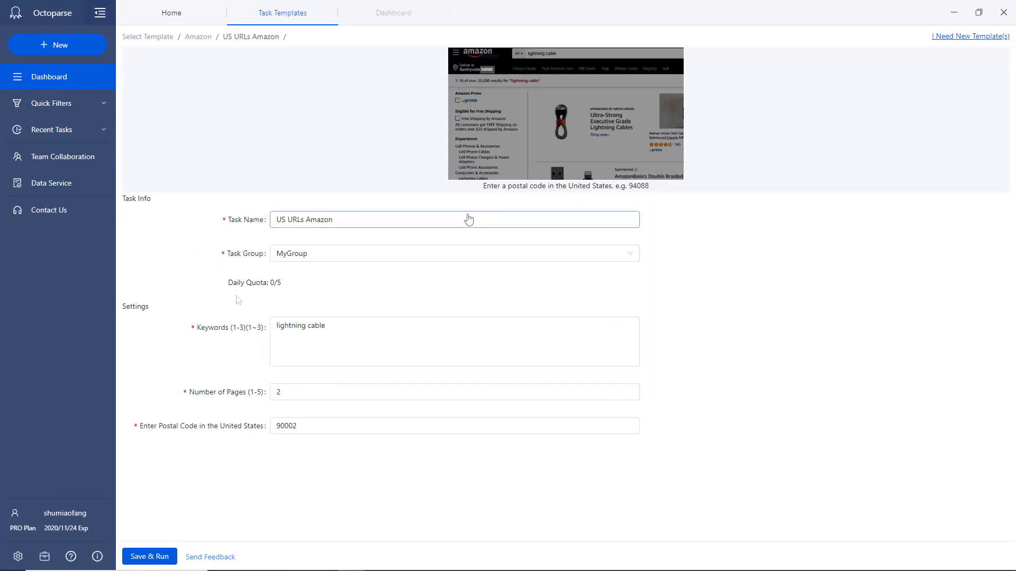
pyautogui.click(49, 77)
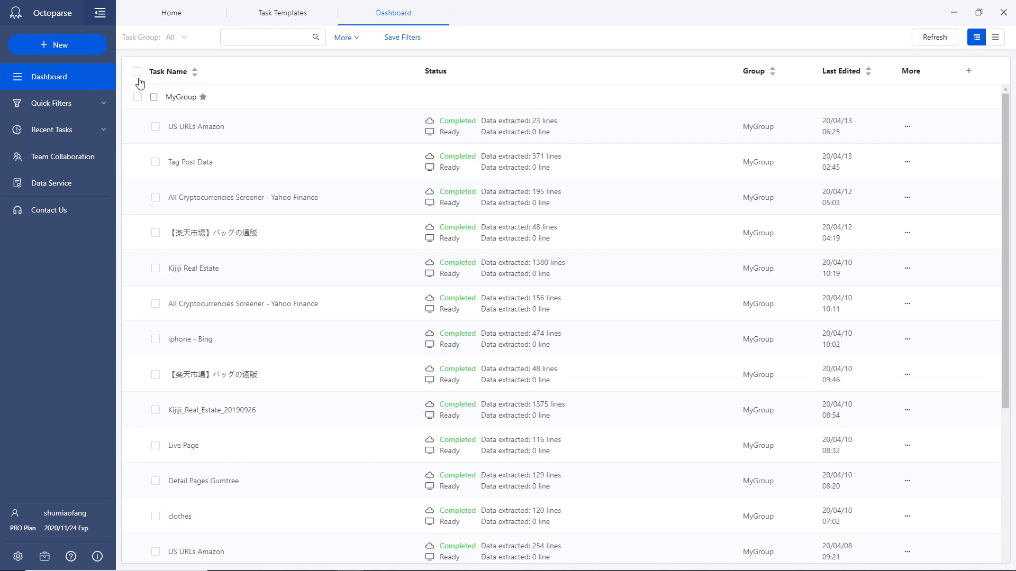
pyautogui.click(908, 129)
pyautogui.moveTo(903, 232)
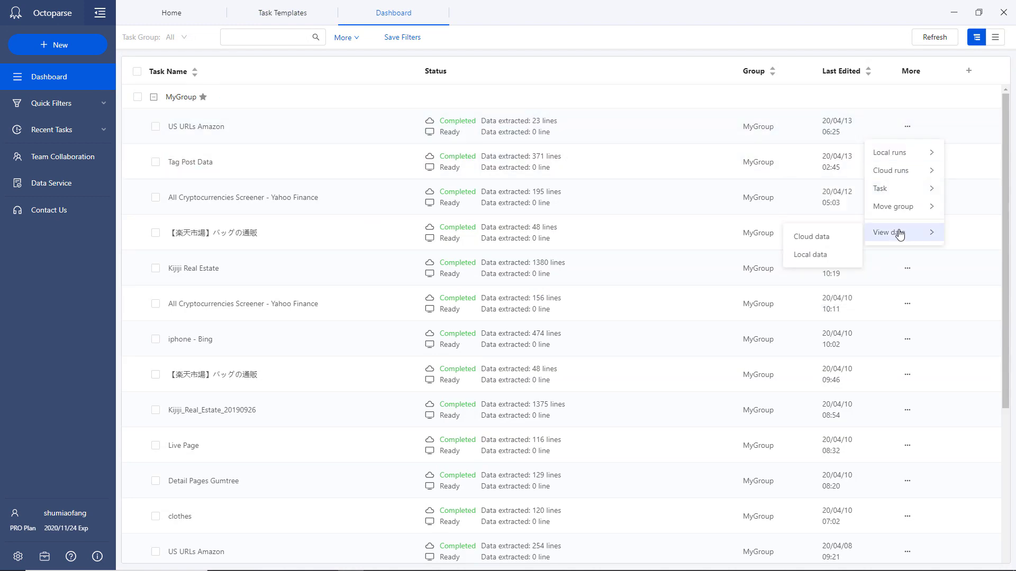
pyautogui.click(839, 236)
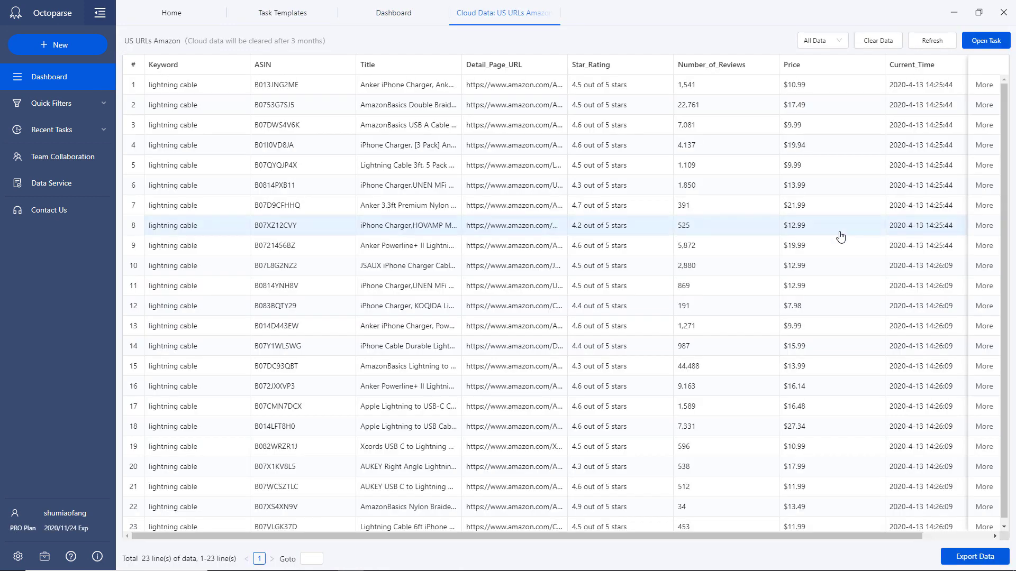
pyautogui.moveTo(740, 536); pyautogui.dragTo(792, 543)
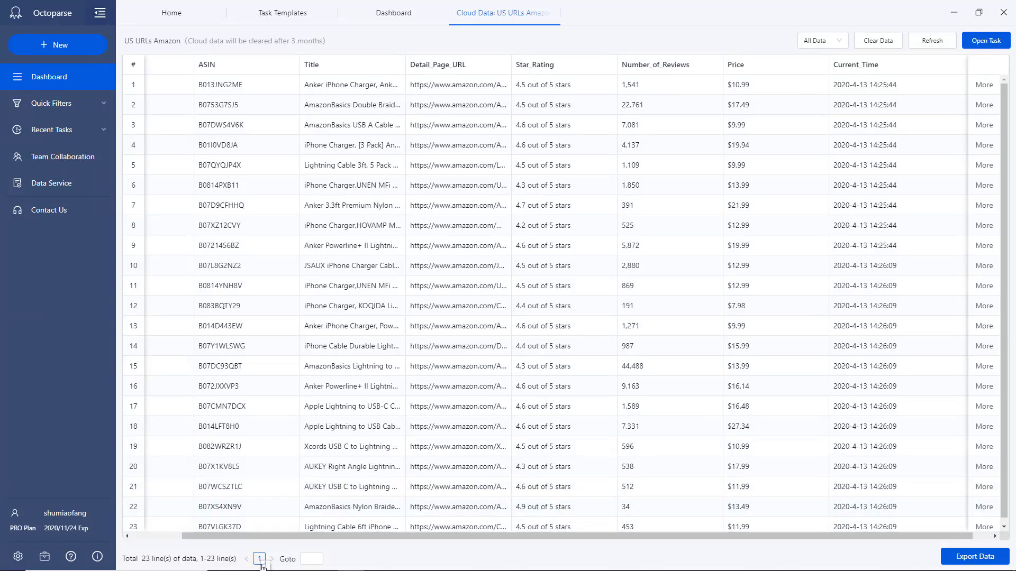
# - Export the data as CSV, then open the XPath help article and subscribe on YouTube
pyautogui.click(960, 556)
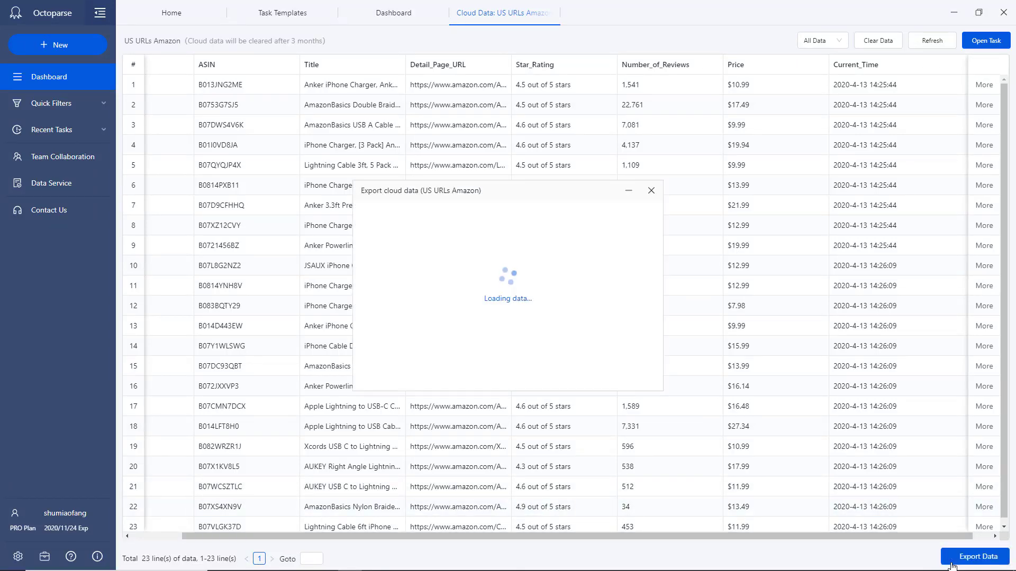
pyautogui.click(560, 271)
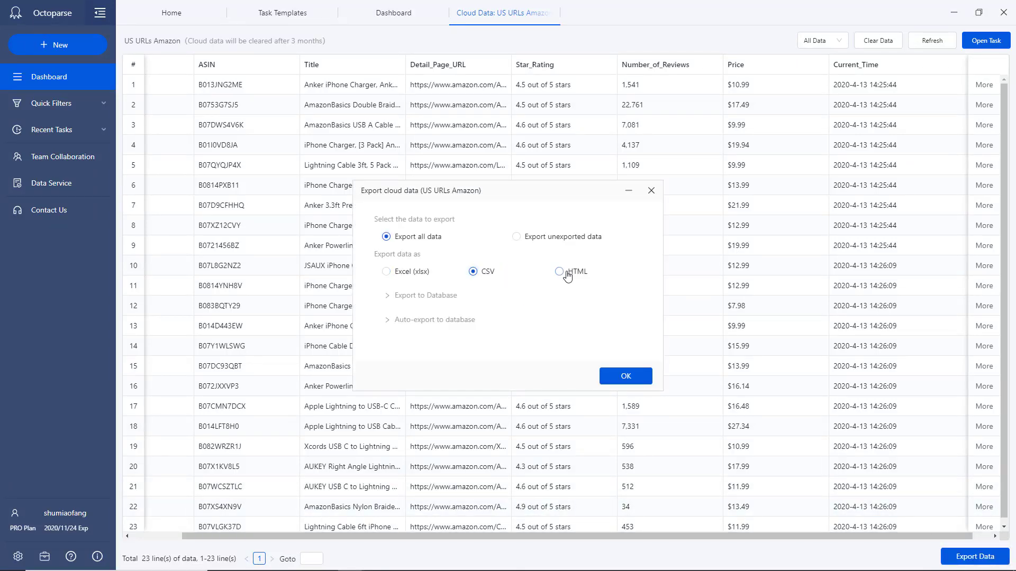
pyautogui.click(397, 295)
pyautogui.click(388, 314)
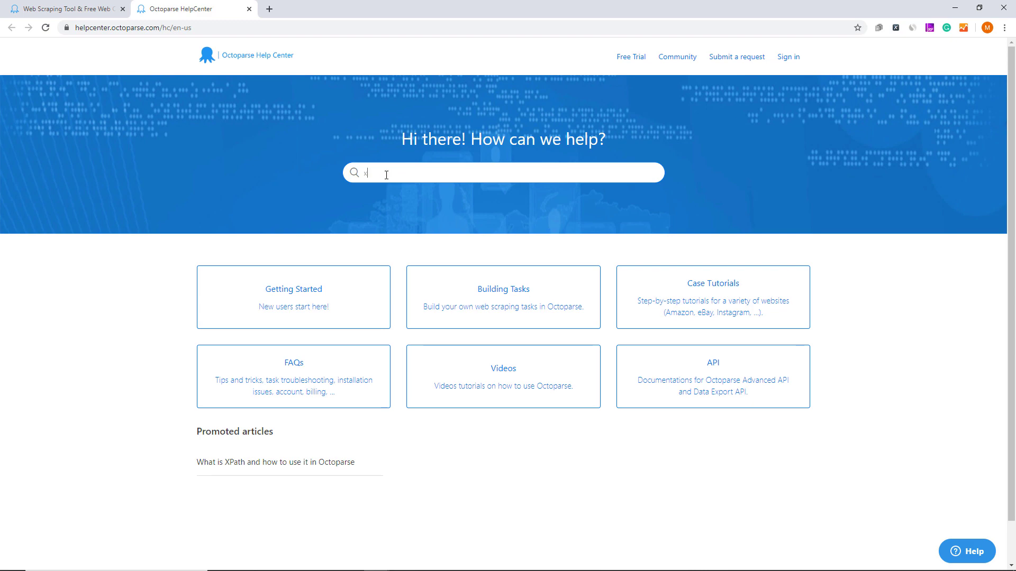
pyautogui.write('path')
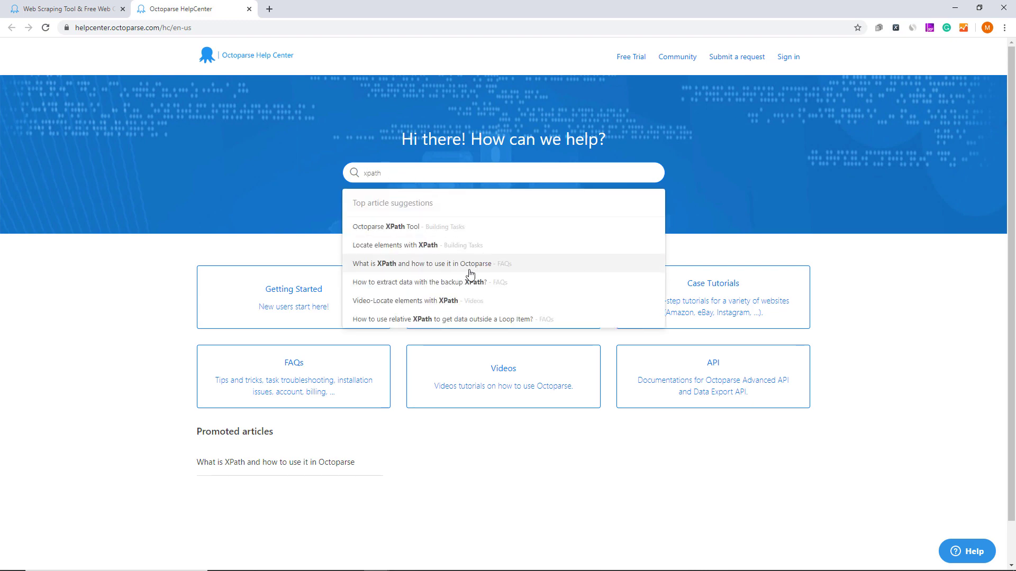
pyautogui.click(469, 270)
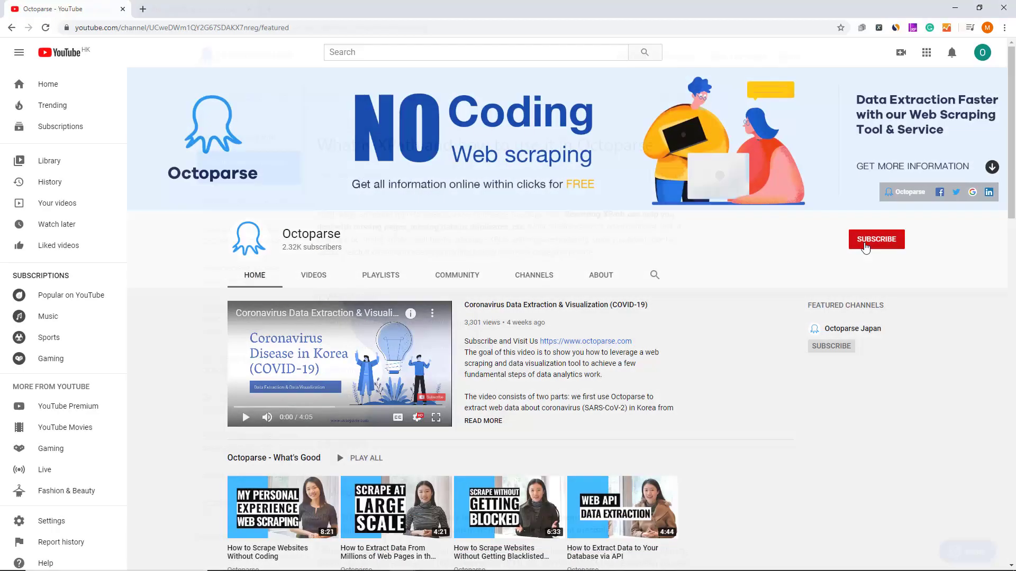
pyautogui.click(865, 243)
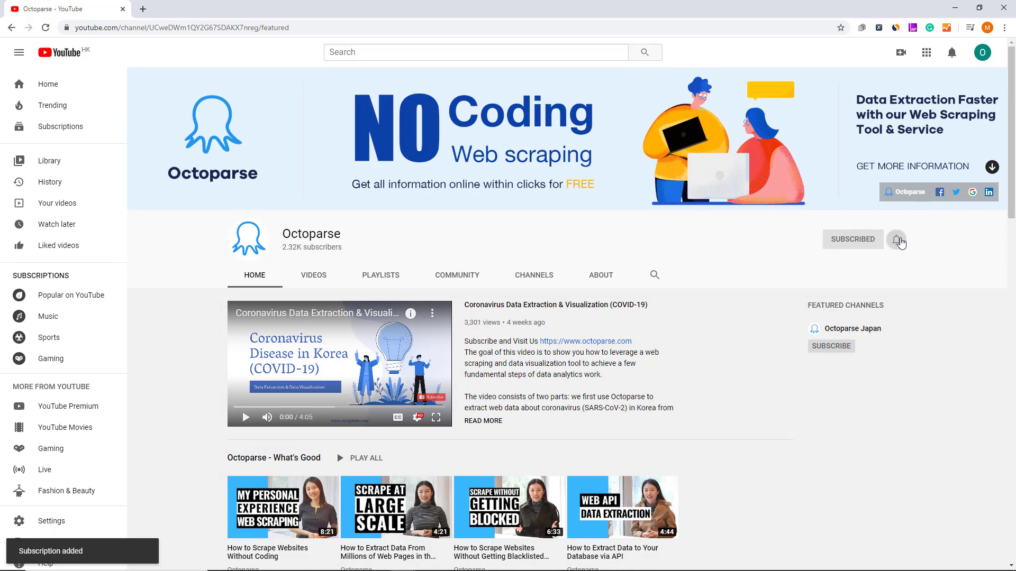